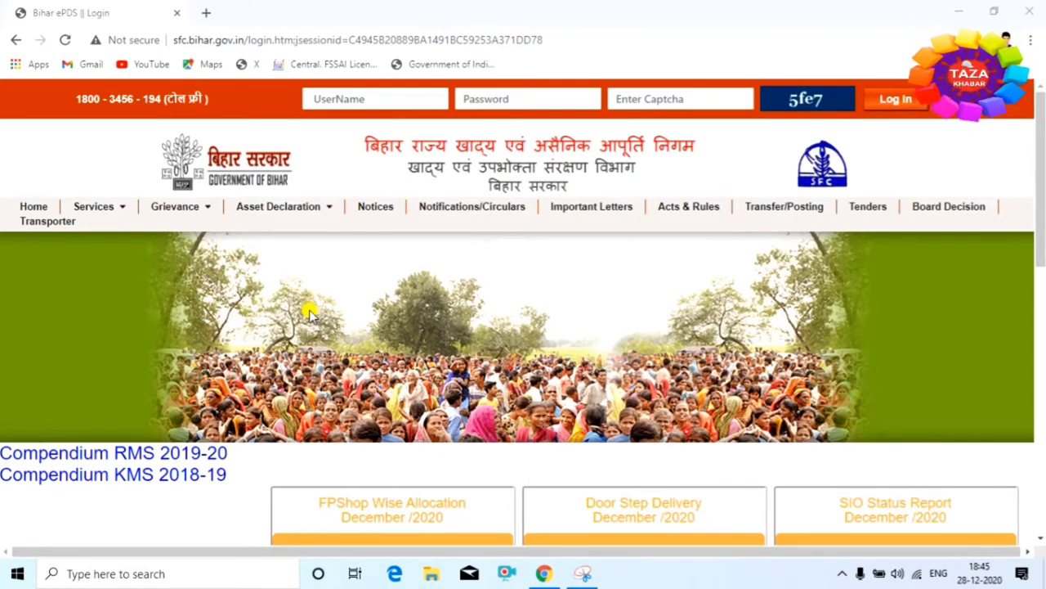
- Open a blank Grievance Registration form from Grievance > Submit Grievance
mouse_move(194, 210)
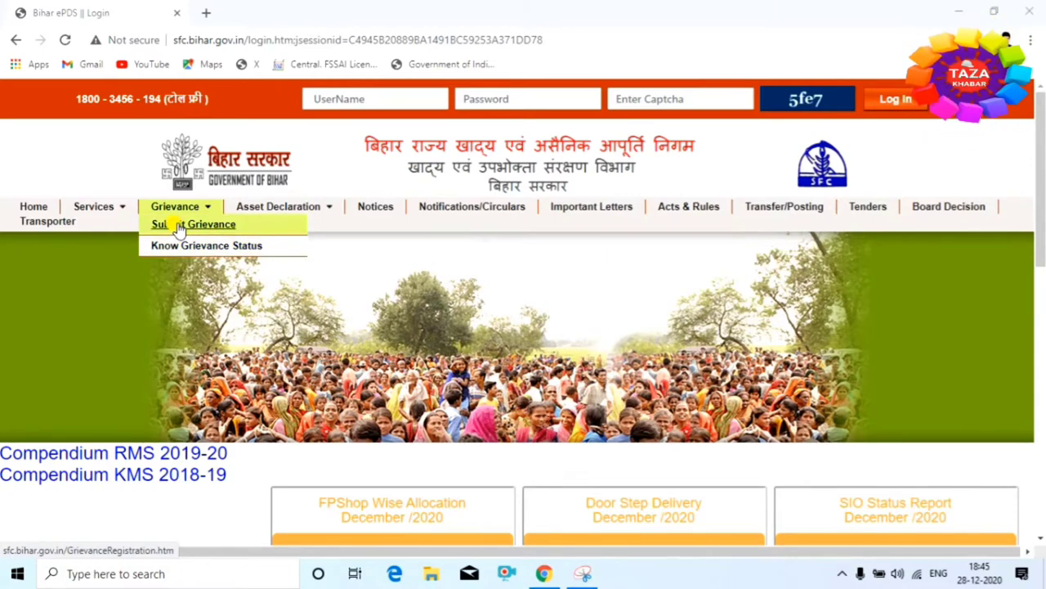
left_click(217, 227)
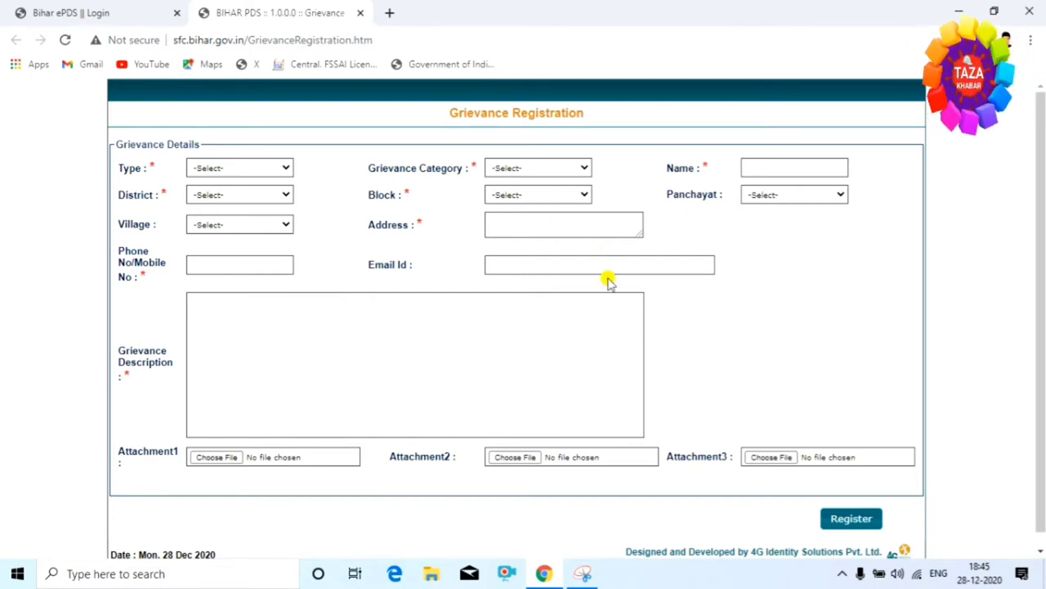
- Choose CARD ISSUES as the grievance Type and Name Not in List as its Category
scroll(468, 358, "down", 1)
scroll(468, 359, "up", 1)
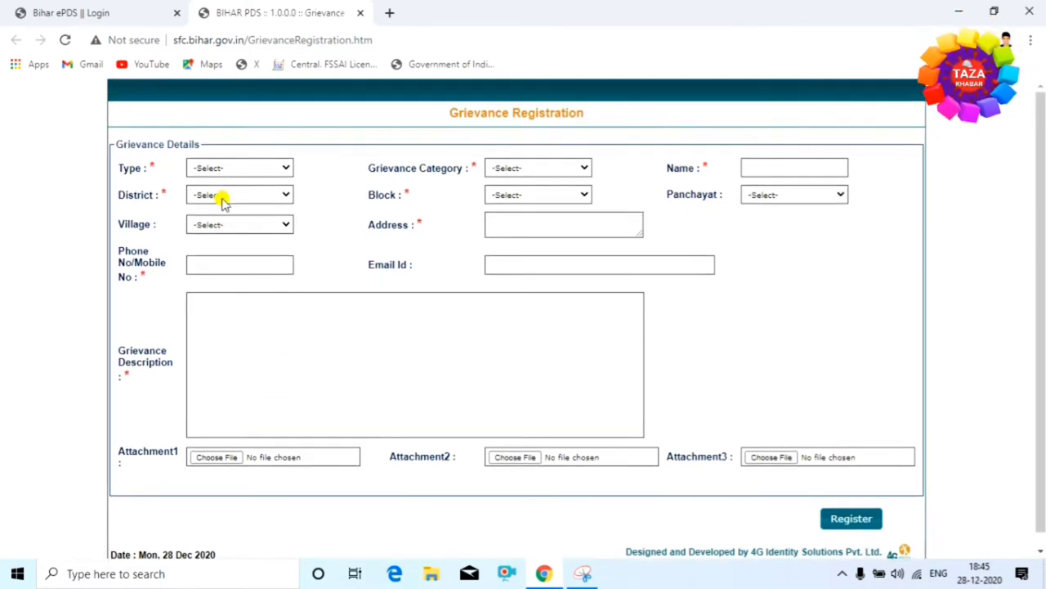
left_click(265, 170)
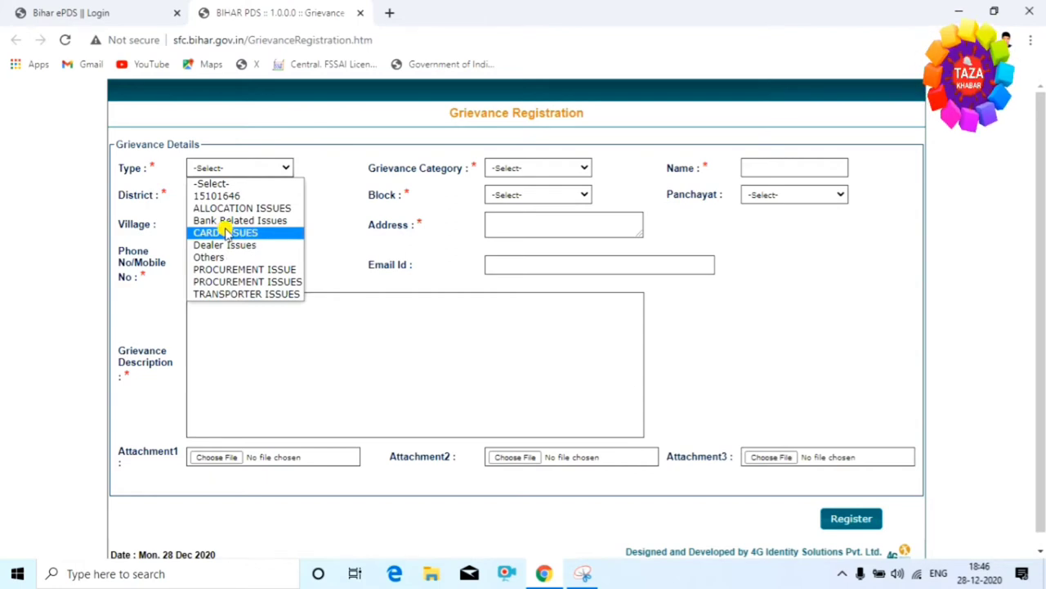
left_click(253, 234)
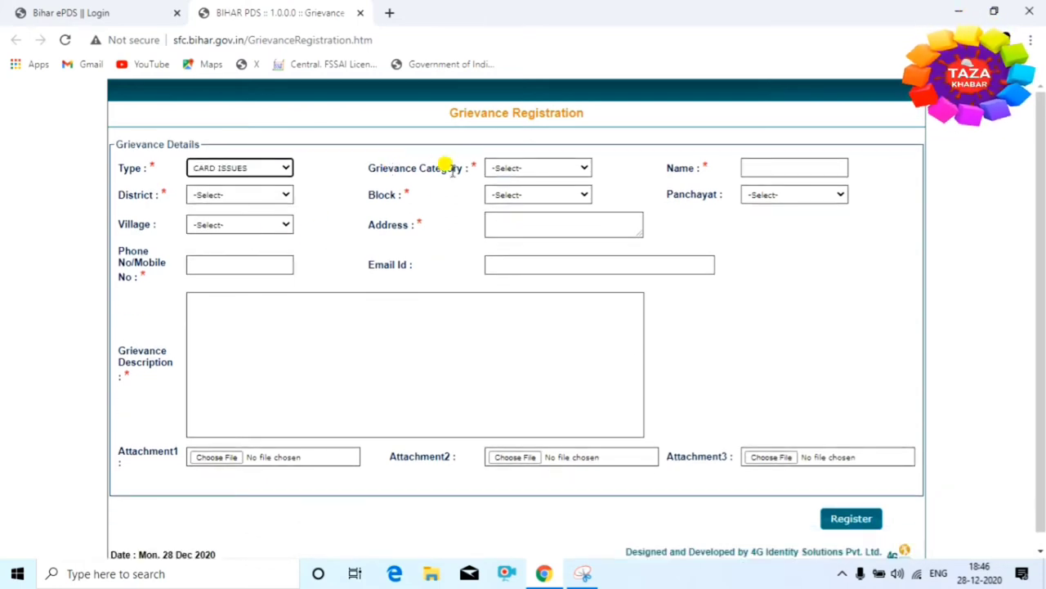
left_click(566, 169)
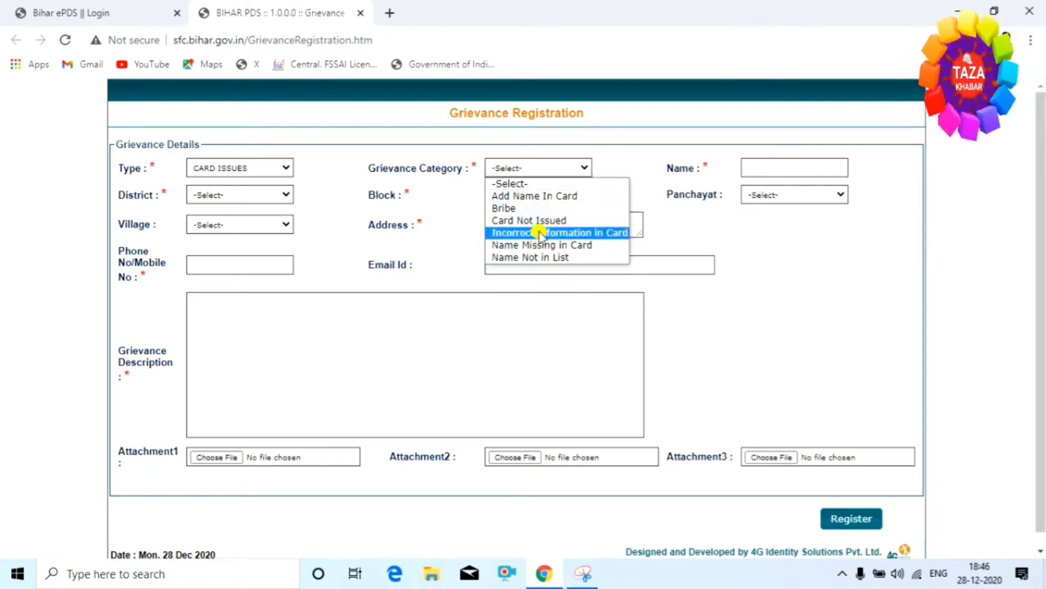
left_click(541, 257)
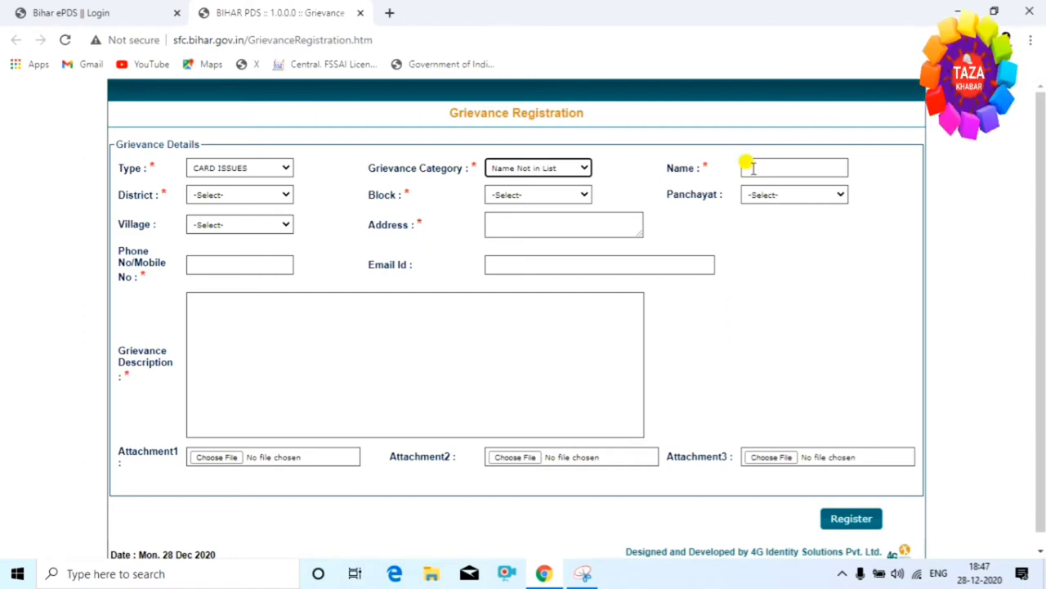
- Enter the complainant's name and choose Madhubani as the district
left_click(744, 164)
type("Nashe")
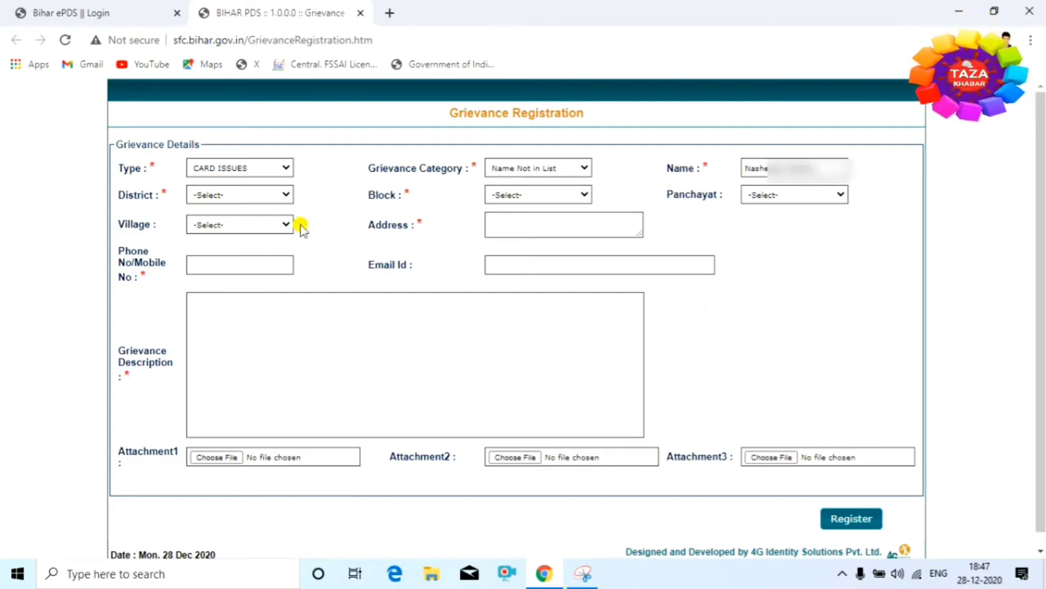
left_click(282, 195)
scroll(246, 319, "down", 6)
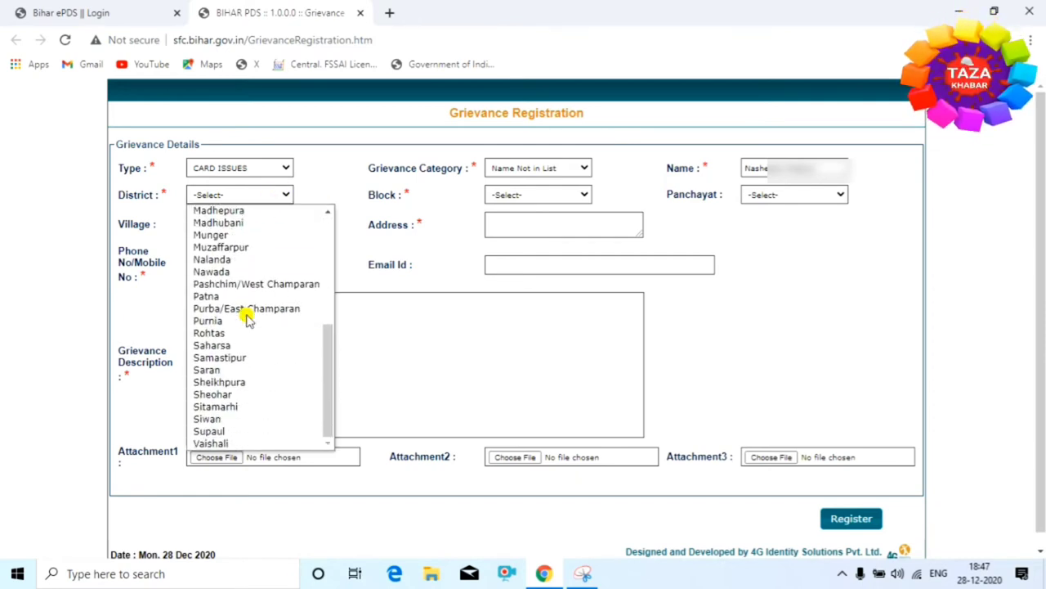
left_click(272, 223)
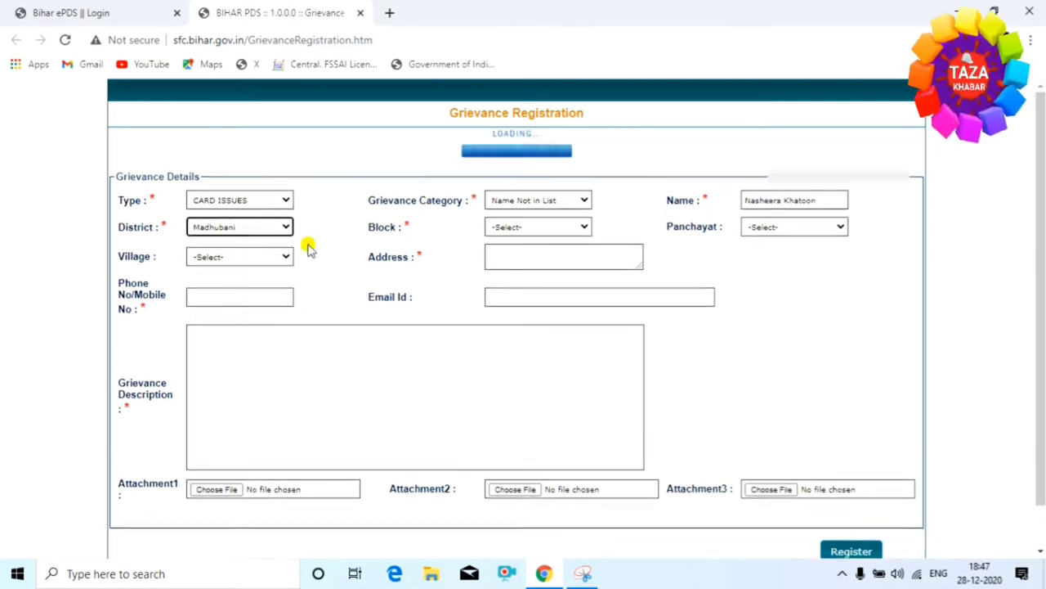
- Set Block and Panchayat both to Basopatti, then check the empty Village list
left_click(585, 195)
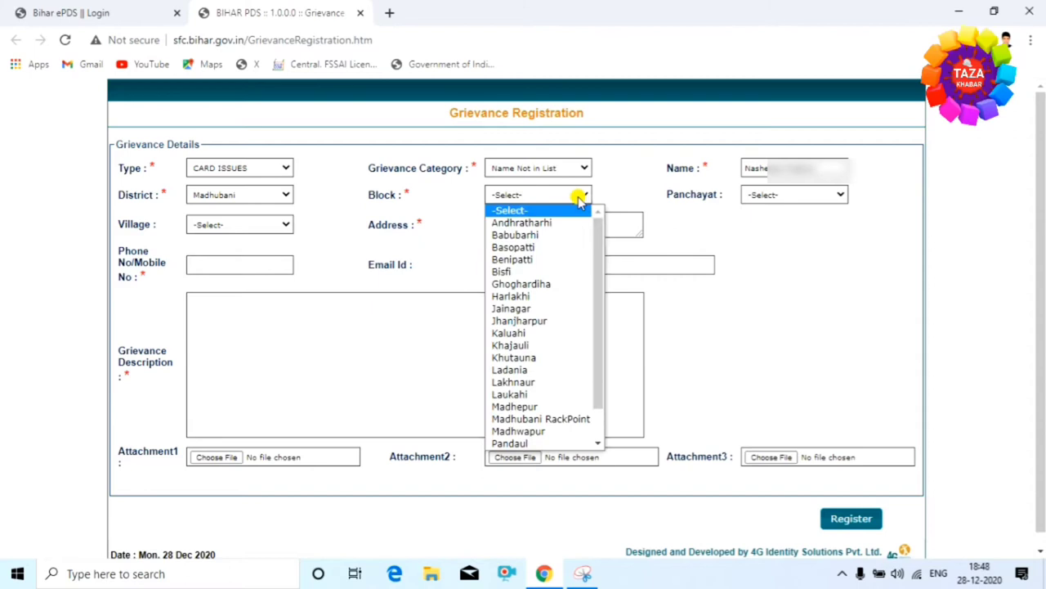
left_click(548, 248)
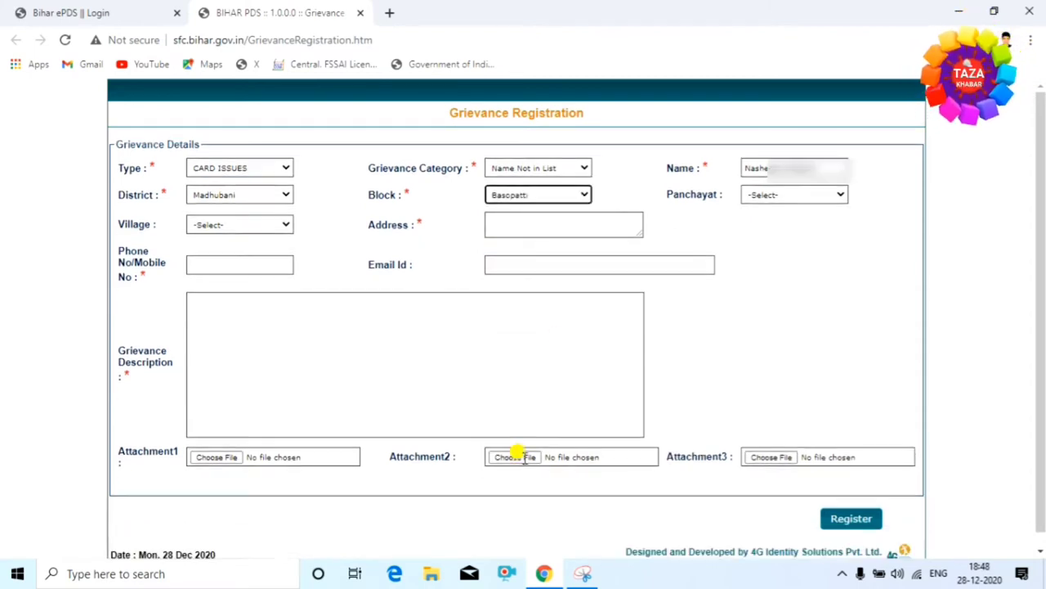
left_click(843, 204)
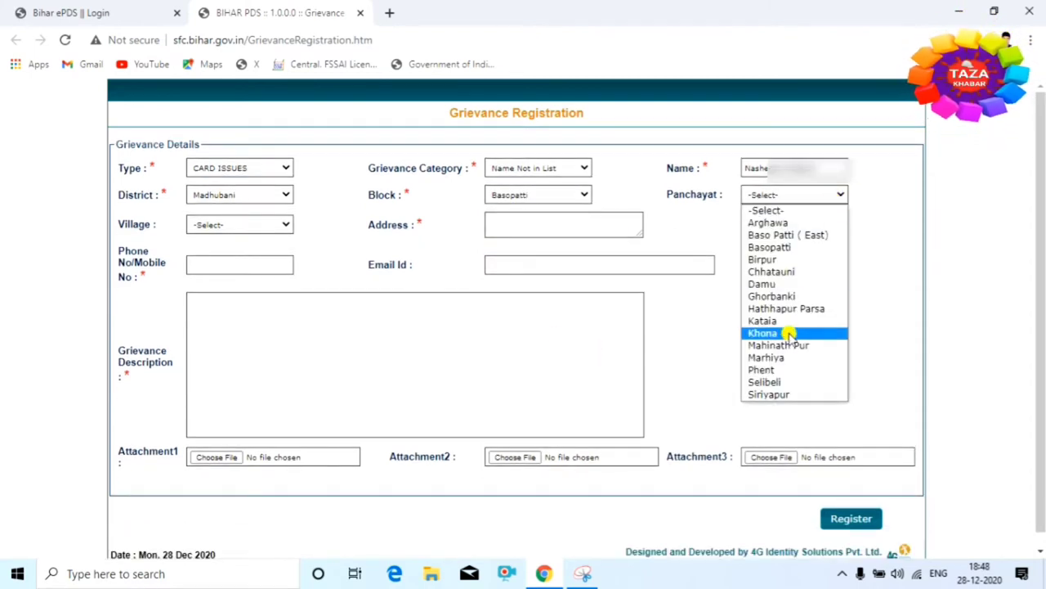
left_click(801, 247)
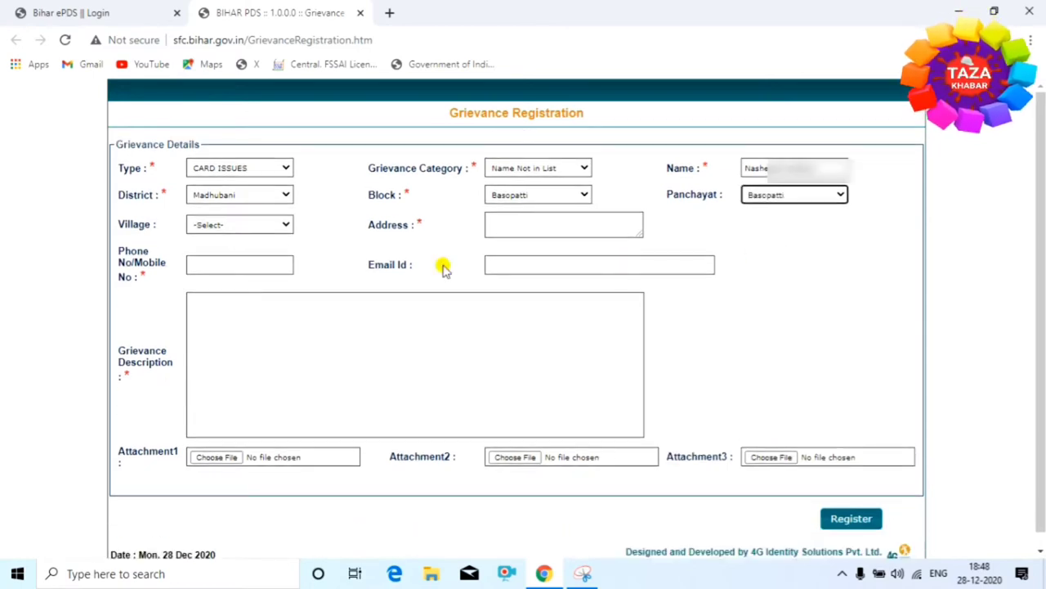
left_click(279, 228)
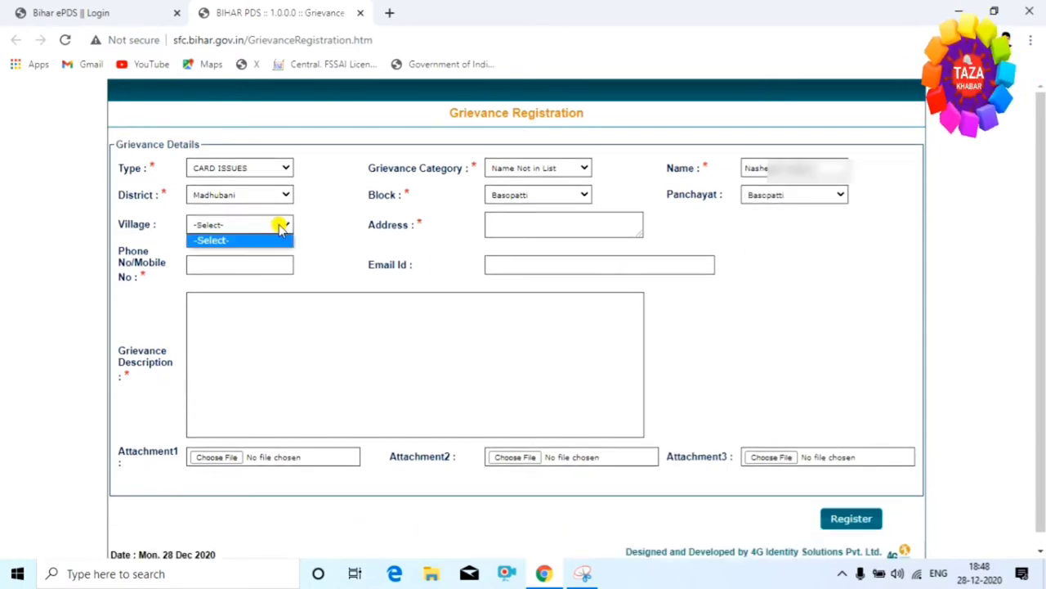
left_click(337, 237)
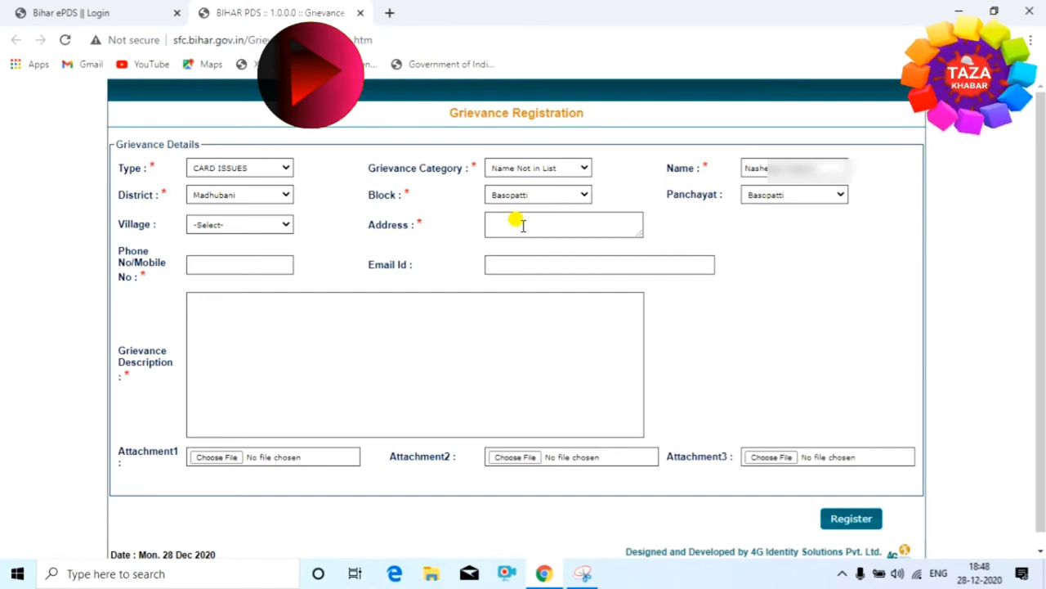
- Paste the prepared address, then enter the phone number, e-mail and ration card complaint description
left_click(523, 225)
key("Tab")
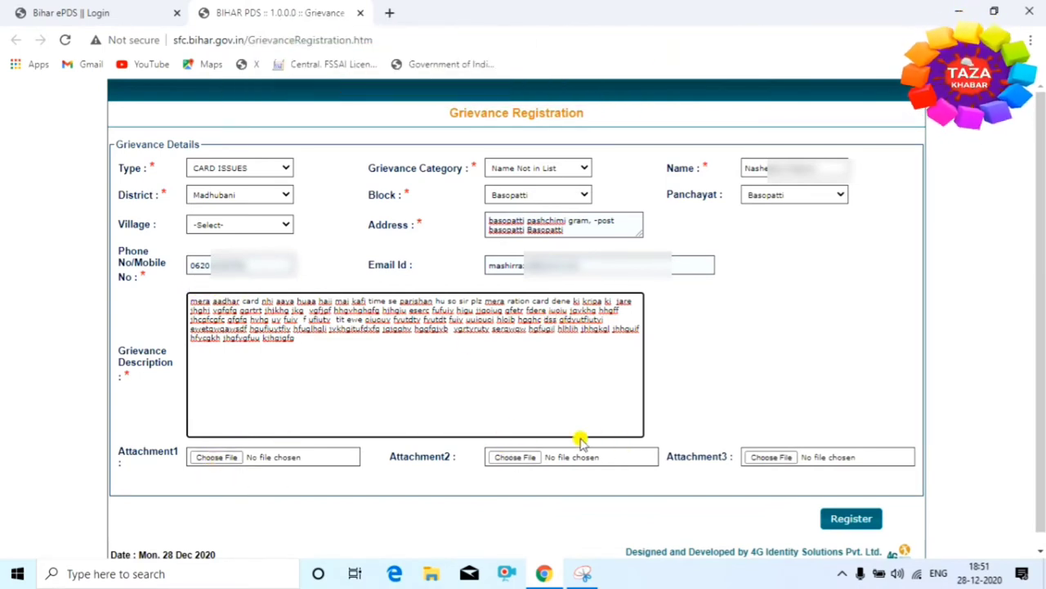
left_click(213, 457)
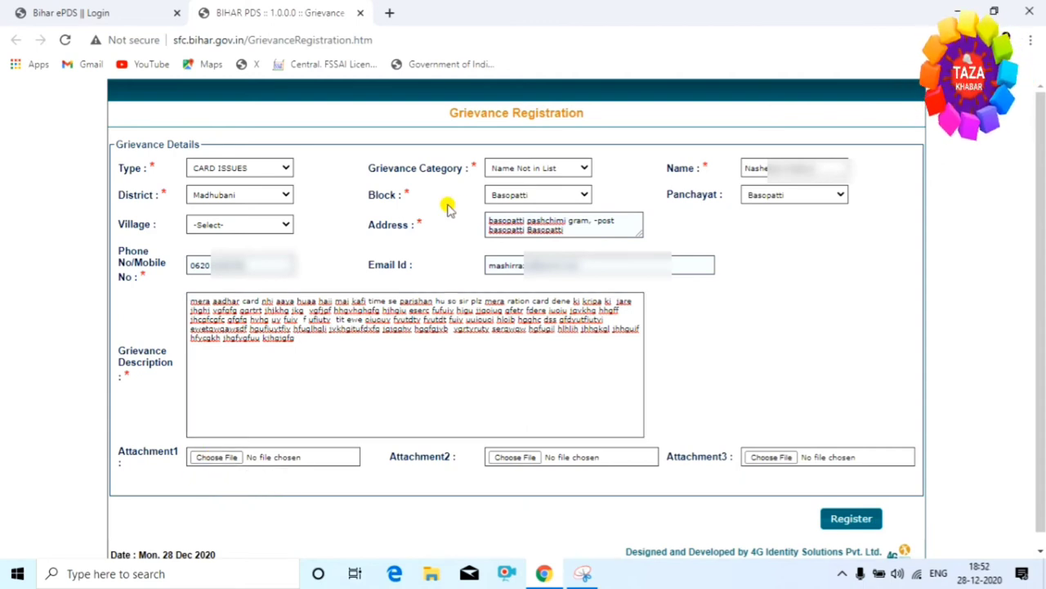
- Attach Complen.pdf as Attachment1 and register the grievance
left_click(218, 458)
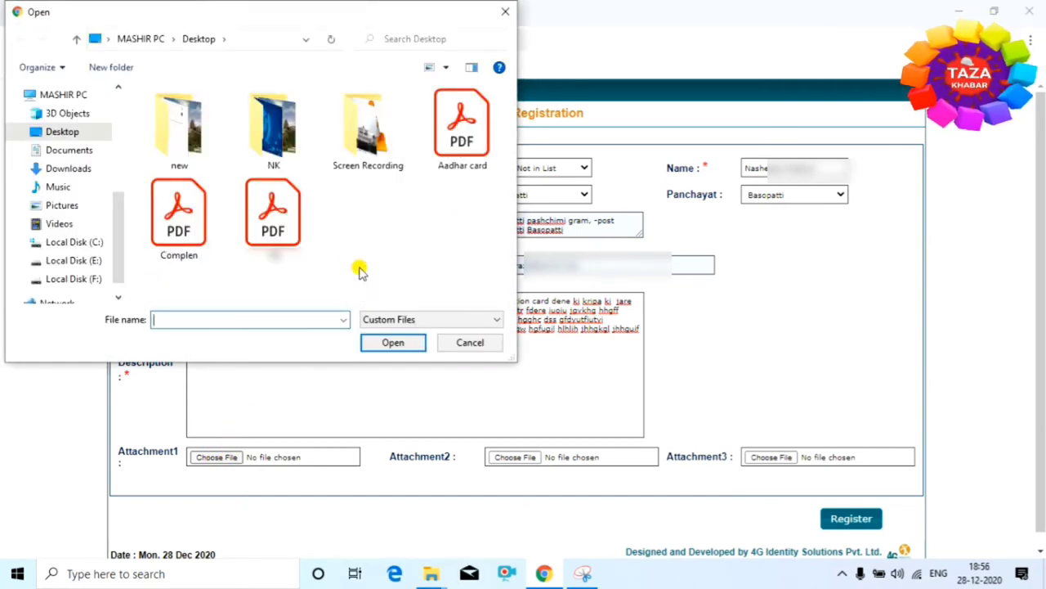
left_click(171, 237)
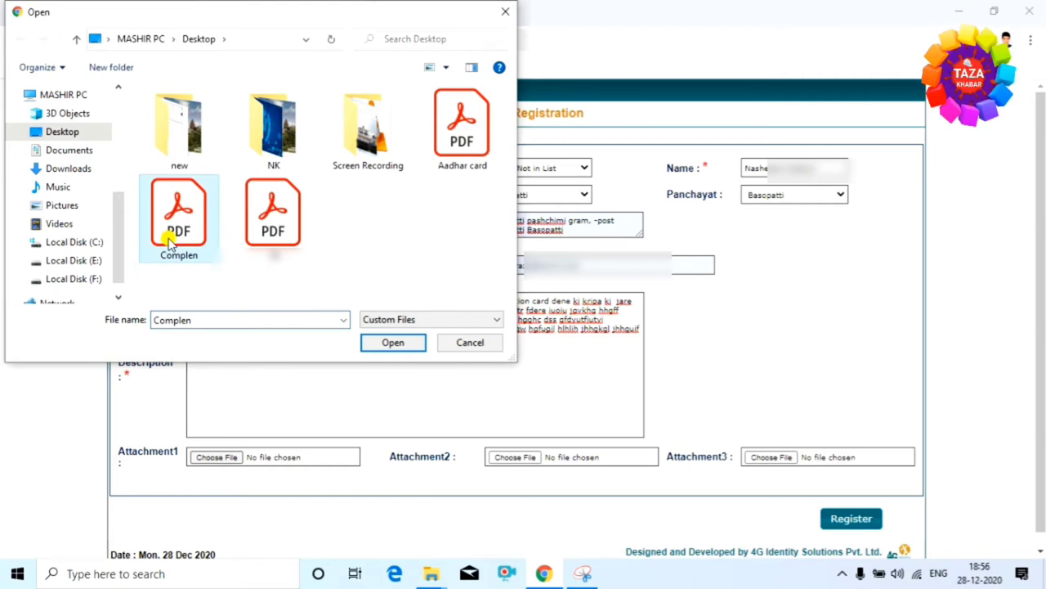
left_click(394, 343)
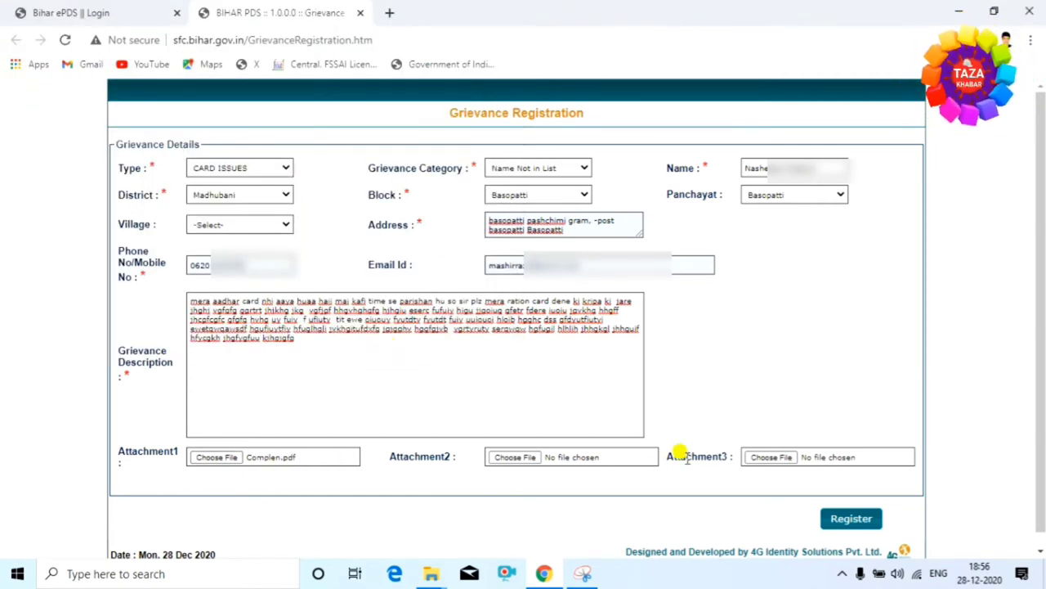
left_click(854, 520)
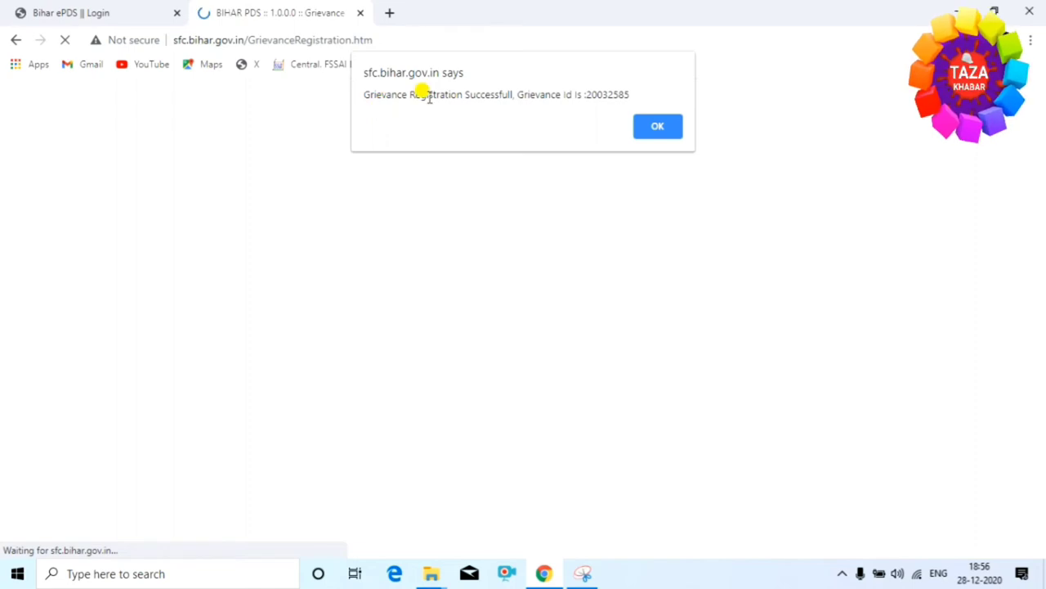
- Dismiss the success alert, copy the new Grievance Id, and close the registration tab
left_click(656, 125)
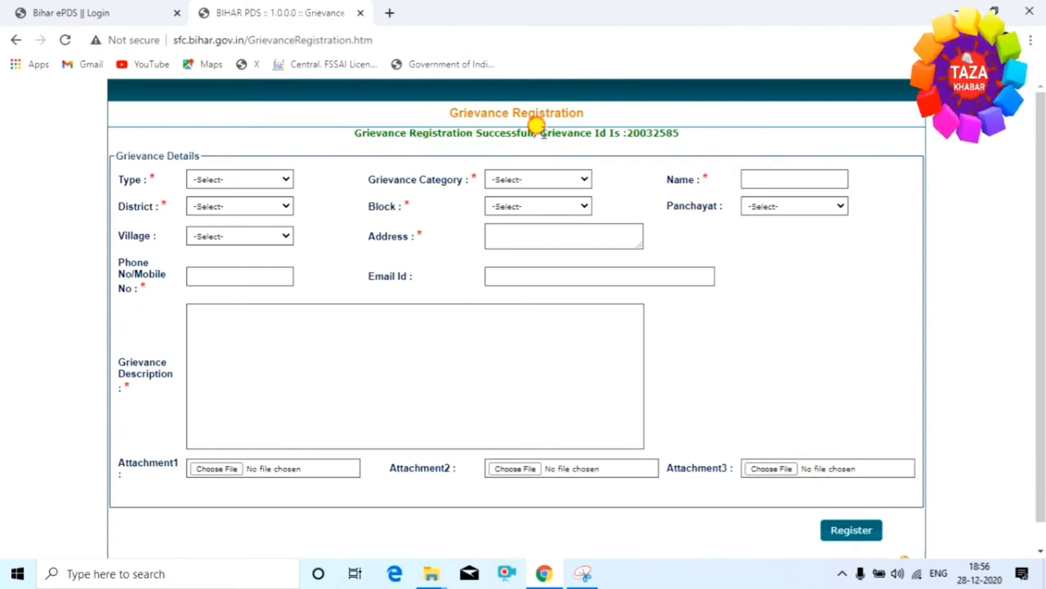
left_click_drag(539, 132, 627, 138)
left_click(706, 139)
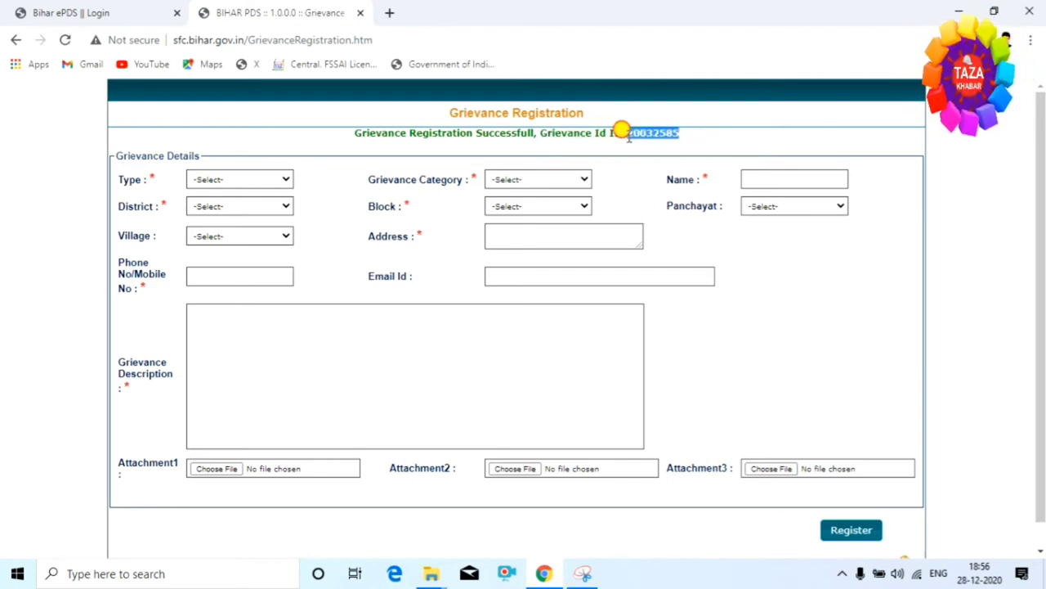
left_click(691, 137)
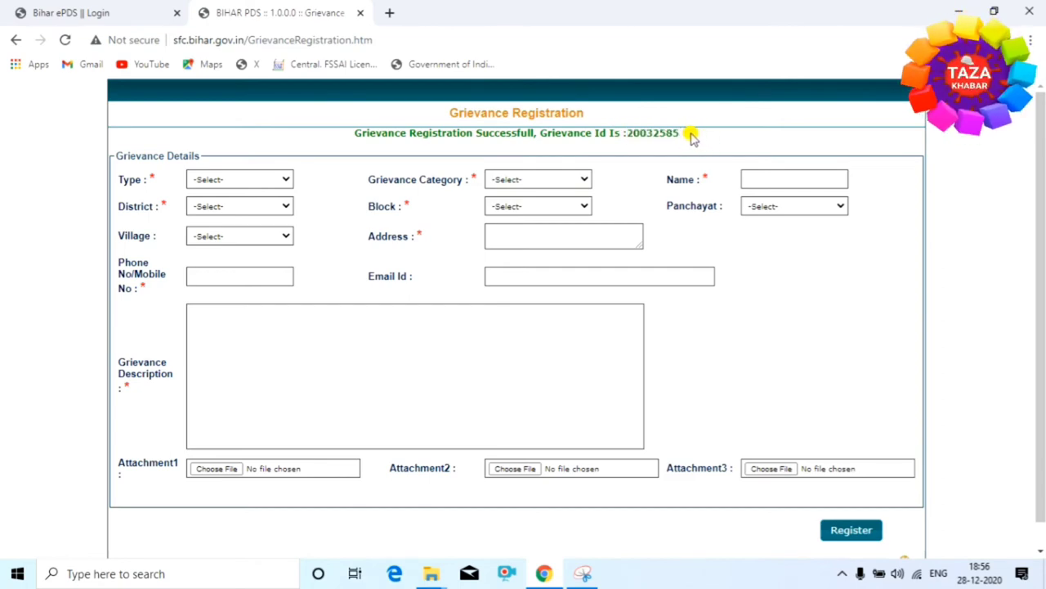
left_click_drag(690, 137, 629, 135)
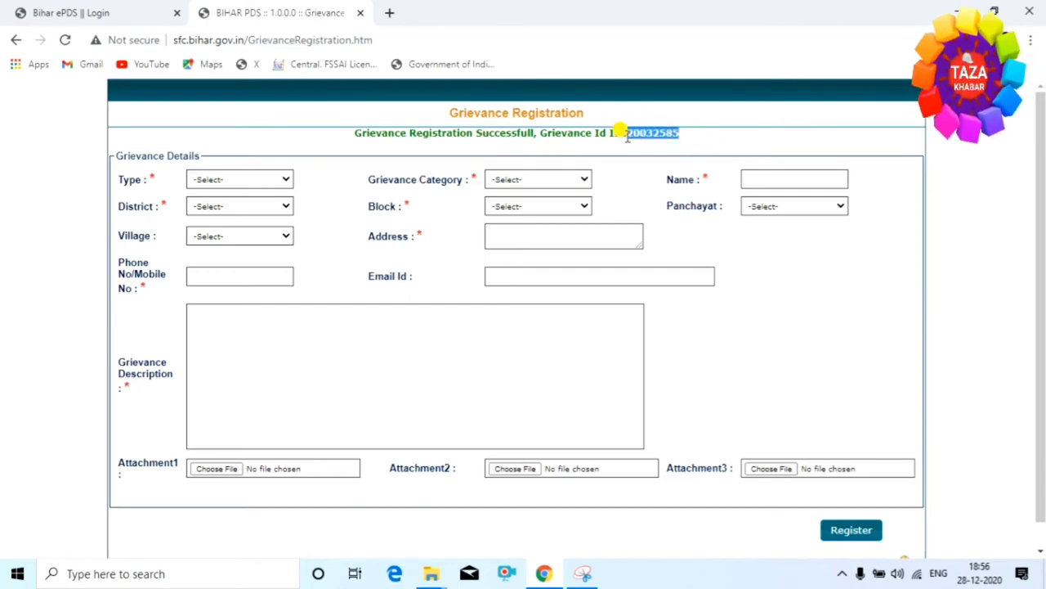
left_click(360, 13)
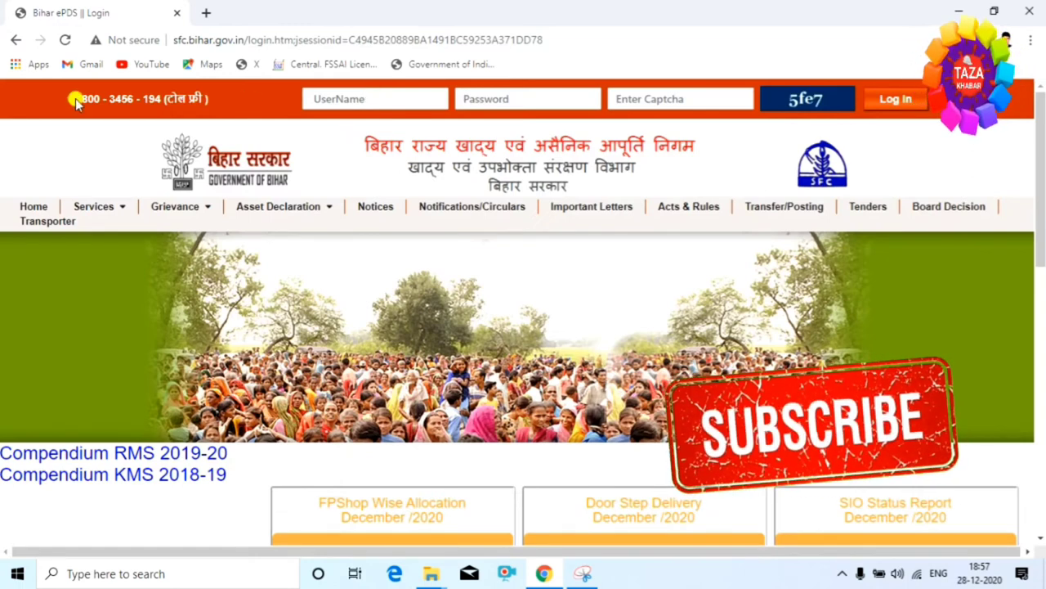
- Paste the copied ID into Grievance Reg. Id on Know Grievance Status and request its status
mouse_move(190, 213)
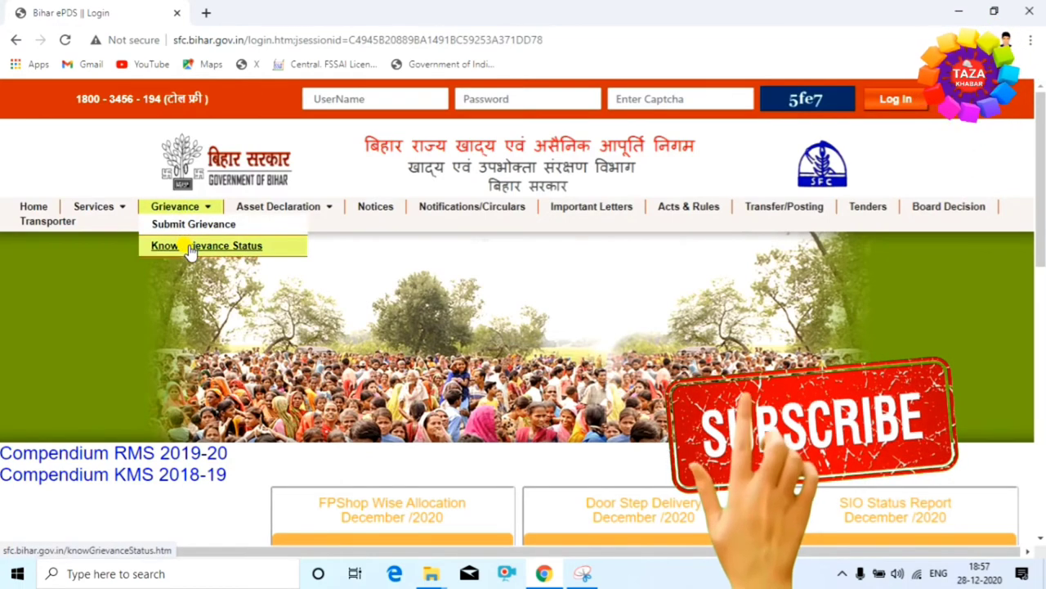
left_click(223, 247)
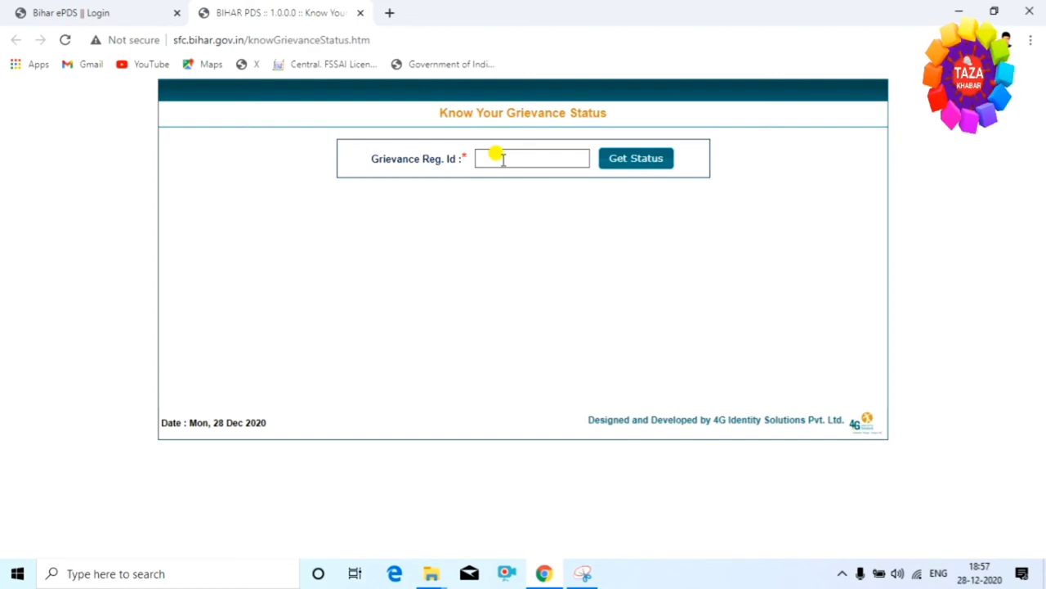
left_click(503, 158)
key("ctrl+v")
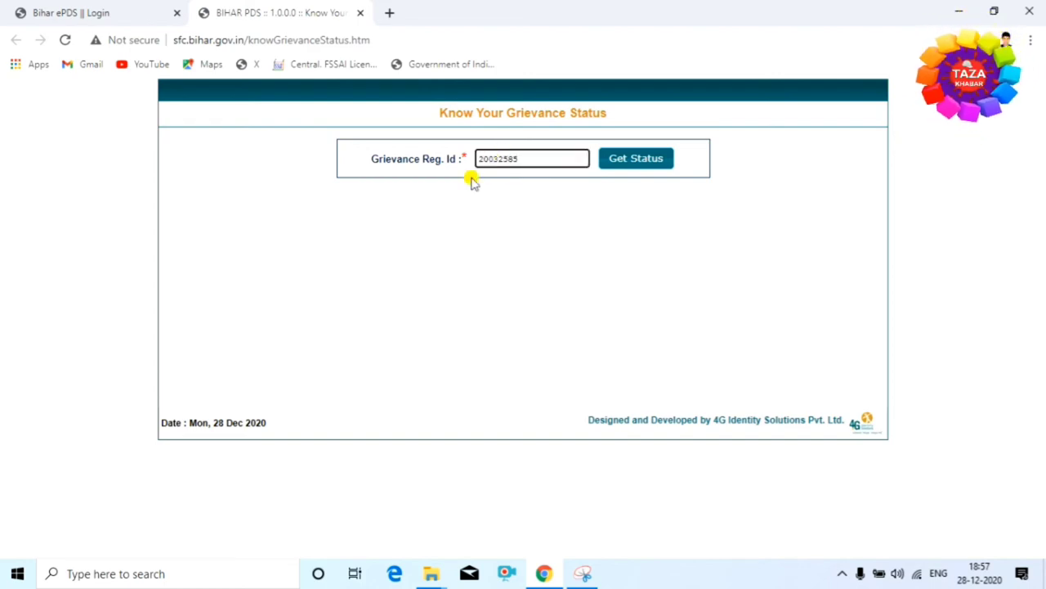
left_click(631, 162)
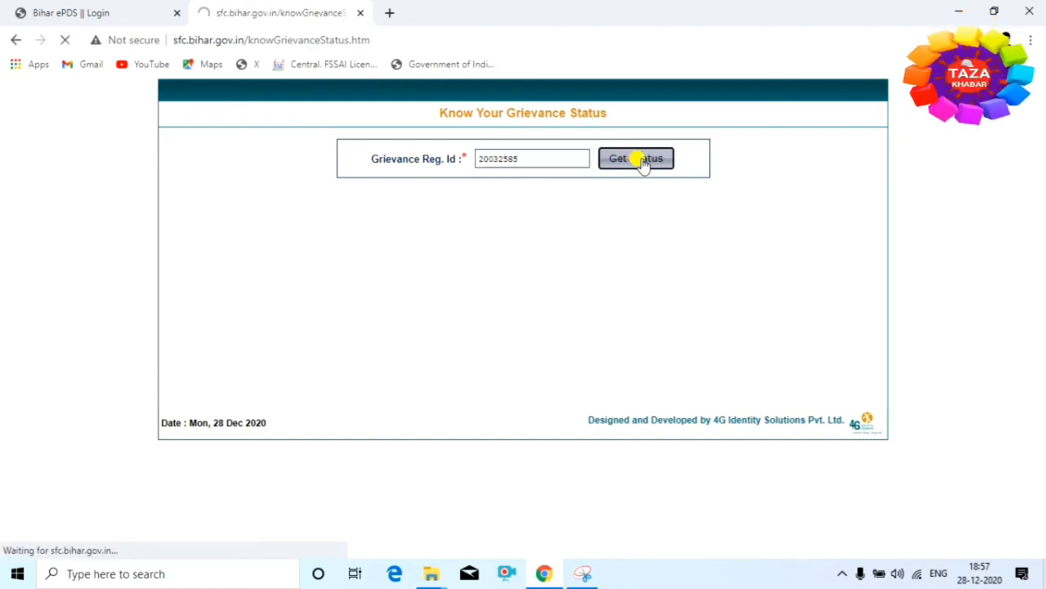